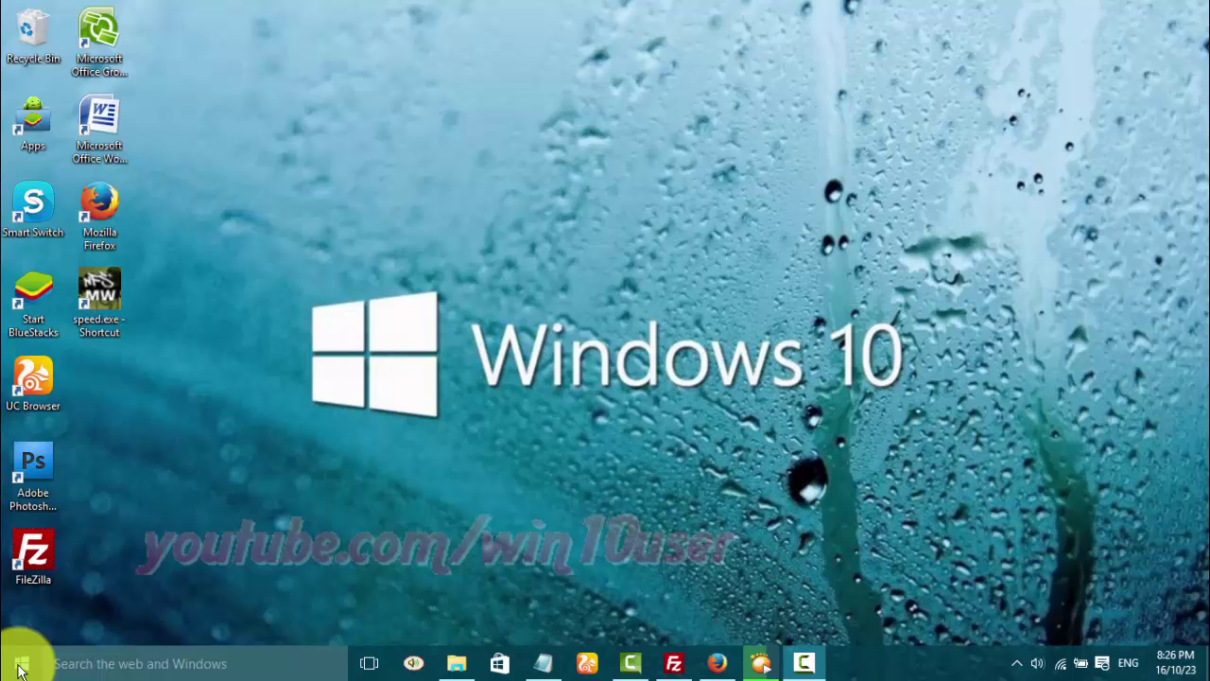
Step: Bring up the Win+X quick-access menu of system tools on the desktop
right_click(19, 666)
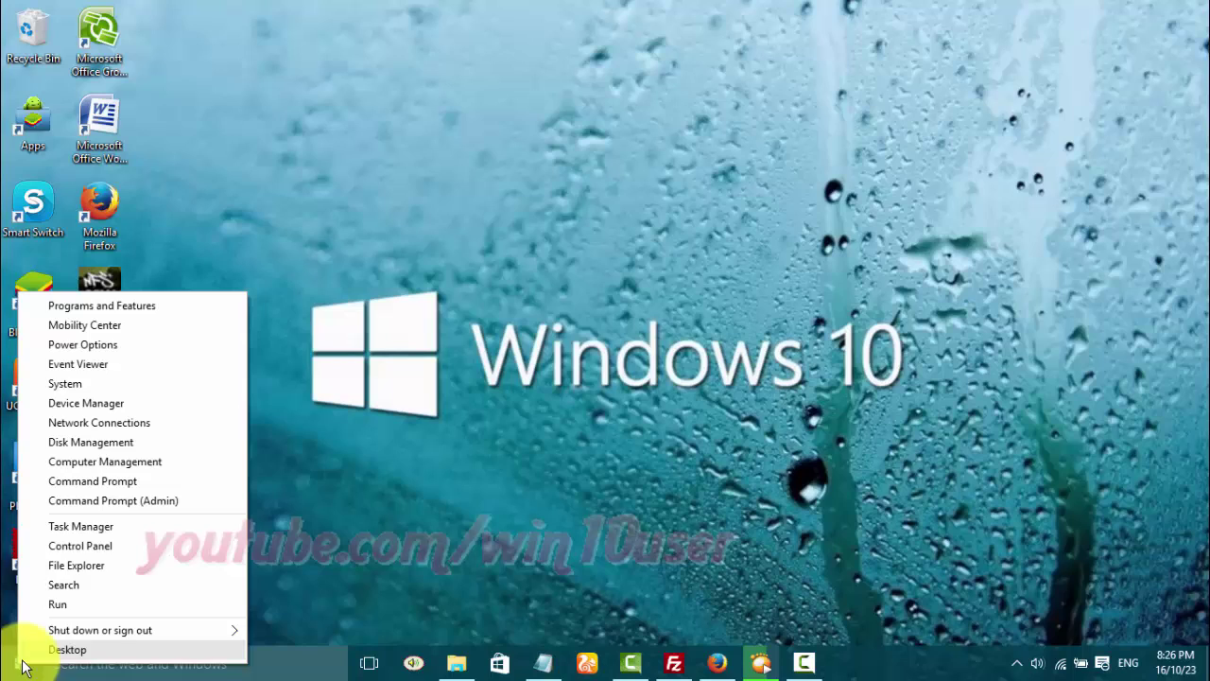
Step: Open Control Panel and set View by to Small icons to show all items
click(121, 548)
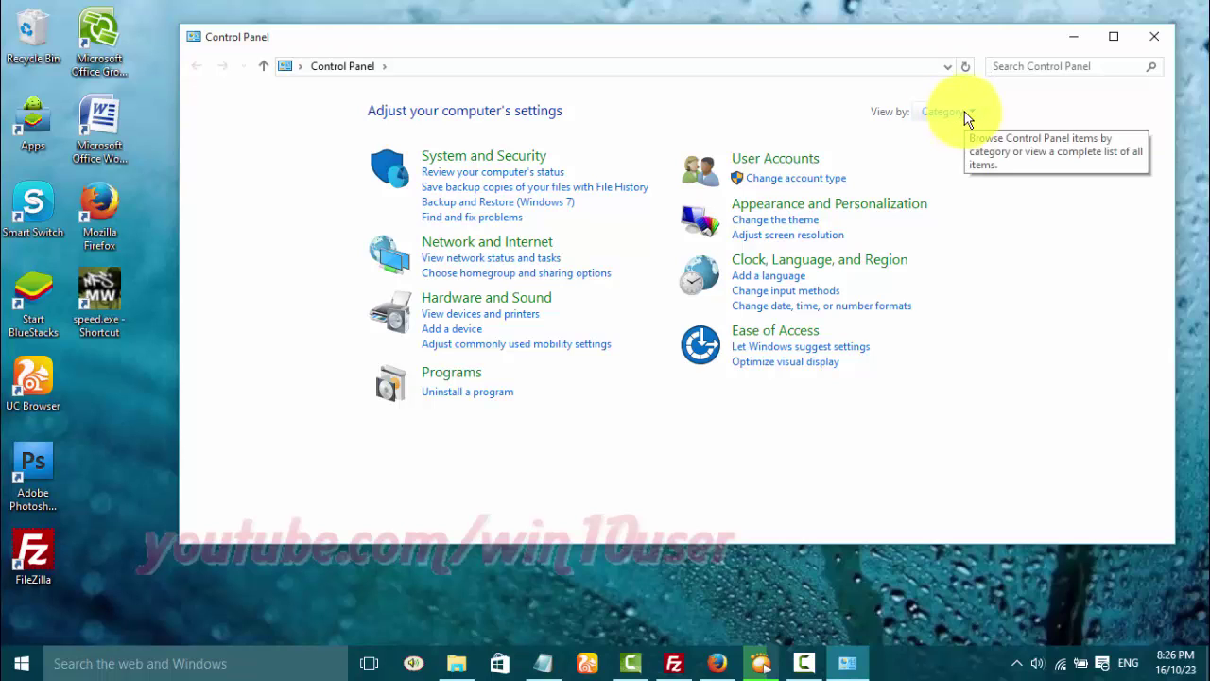
click(964, 111)
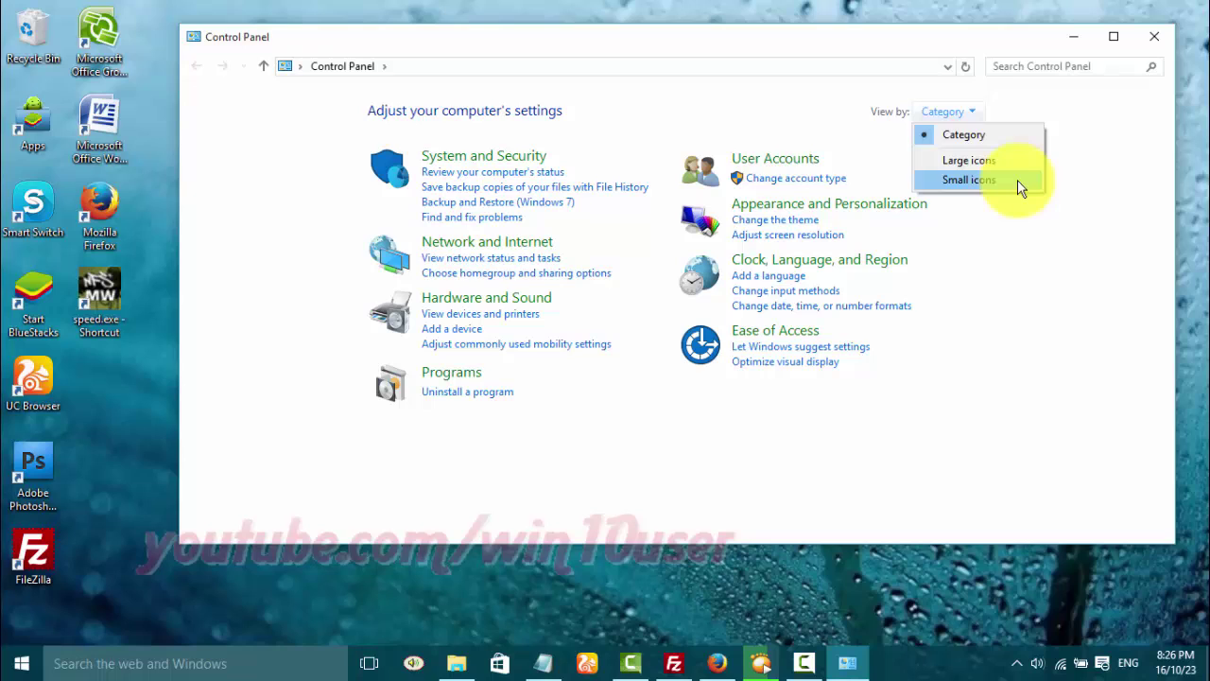
click(1018, 179)
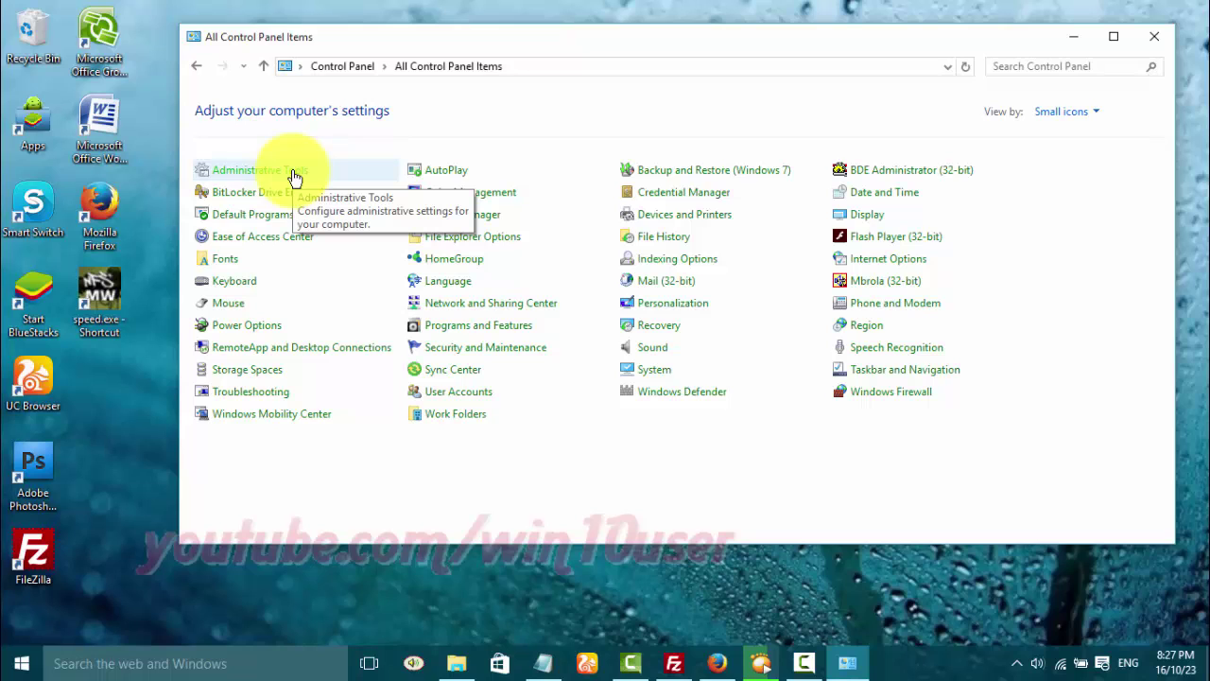
Step: Launch Task Scheduler from the Administrative Tools folder
click(293, 175)
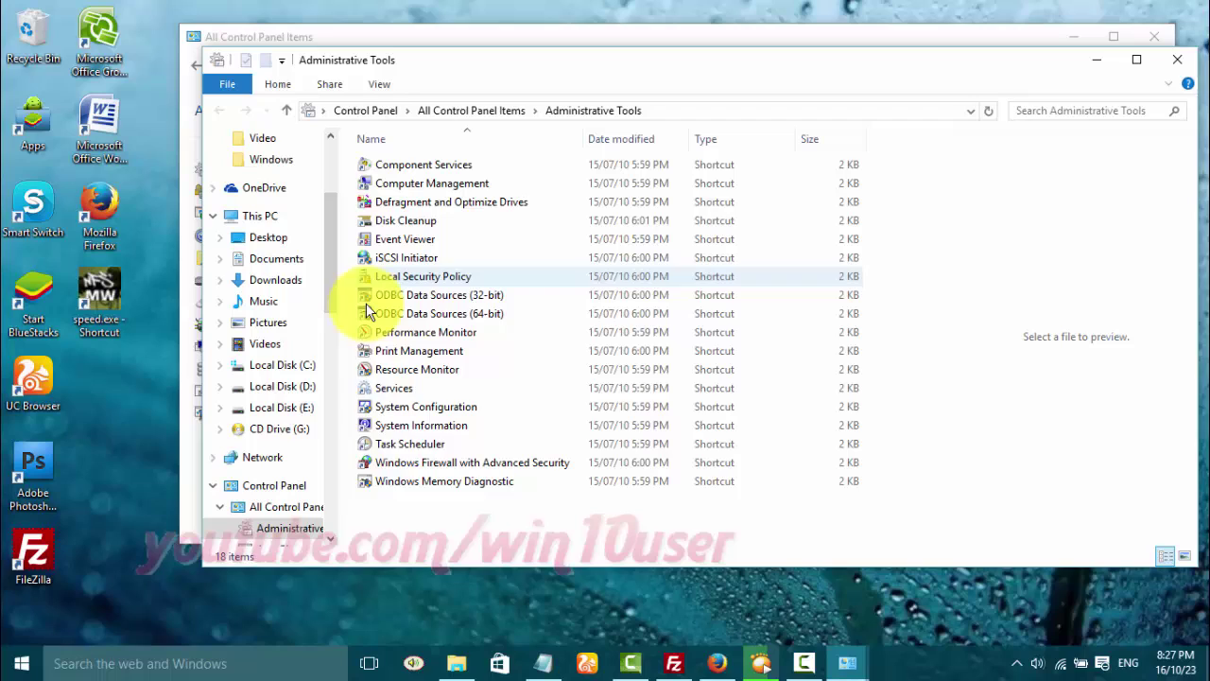
double_click(454, 448)
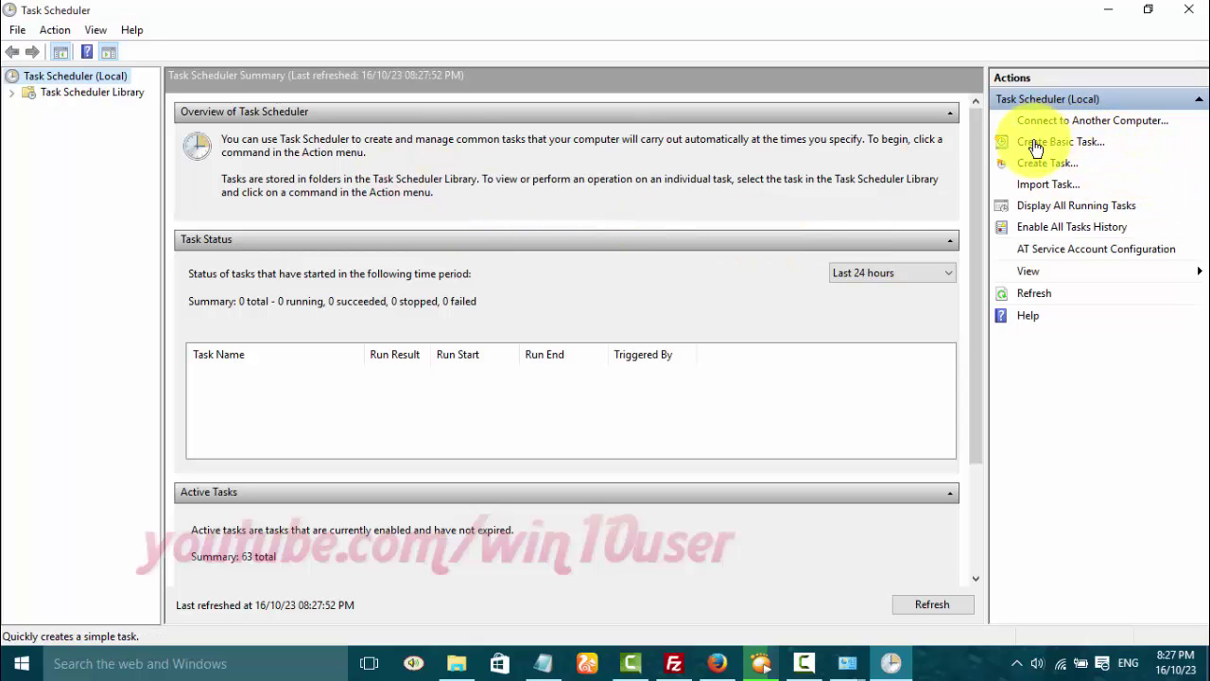
Step: Start the Create Basic Task wizard from the Actions pane
click(1086, 151)
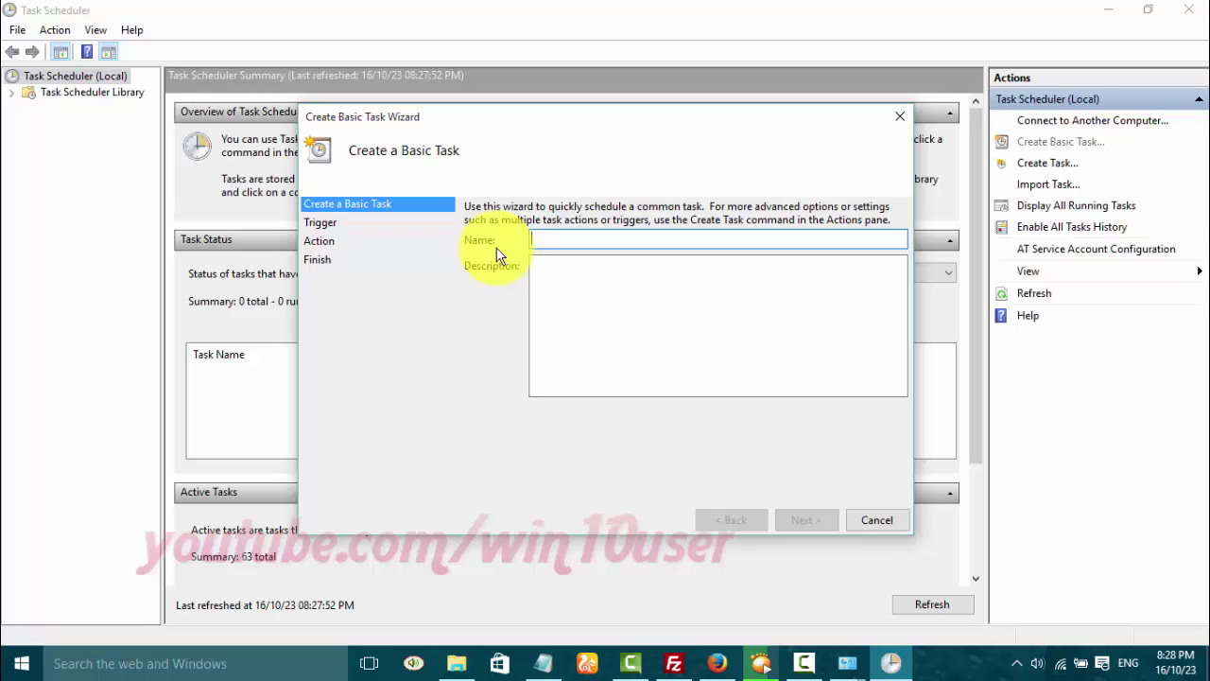
Step: Name the task 'Fire fox schedul' with description 'firefox internet' and continue
text(Fire fo)
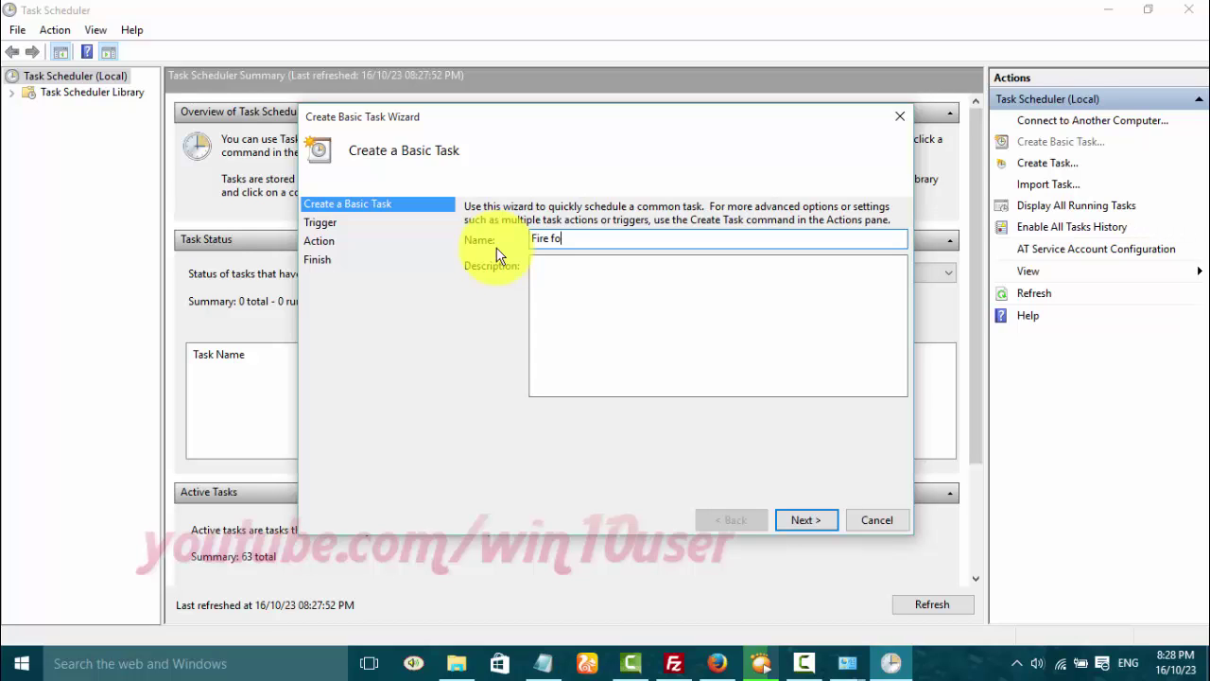
text(x schedul)
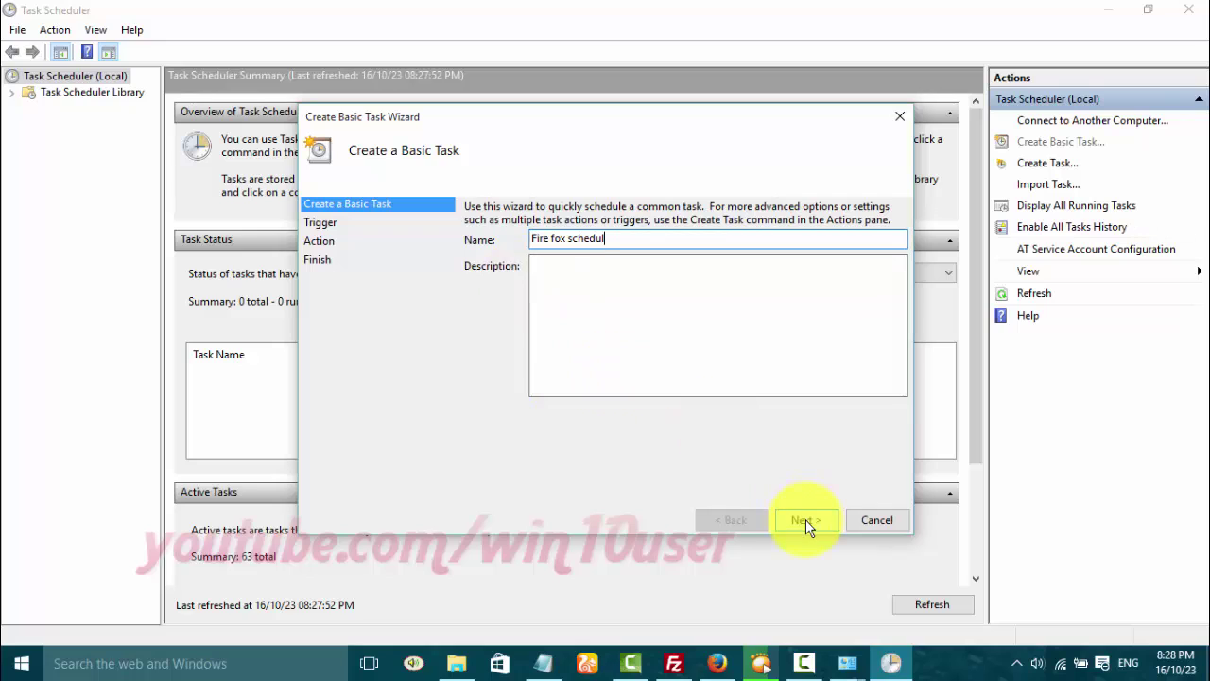
click(696, 324)
text(firefo)
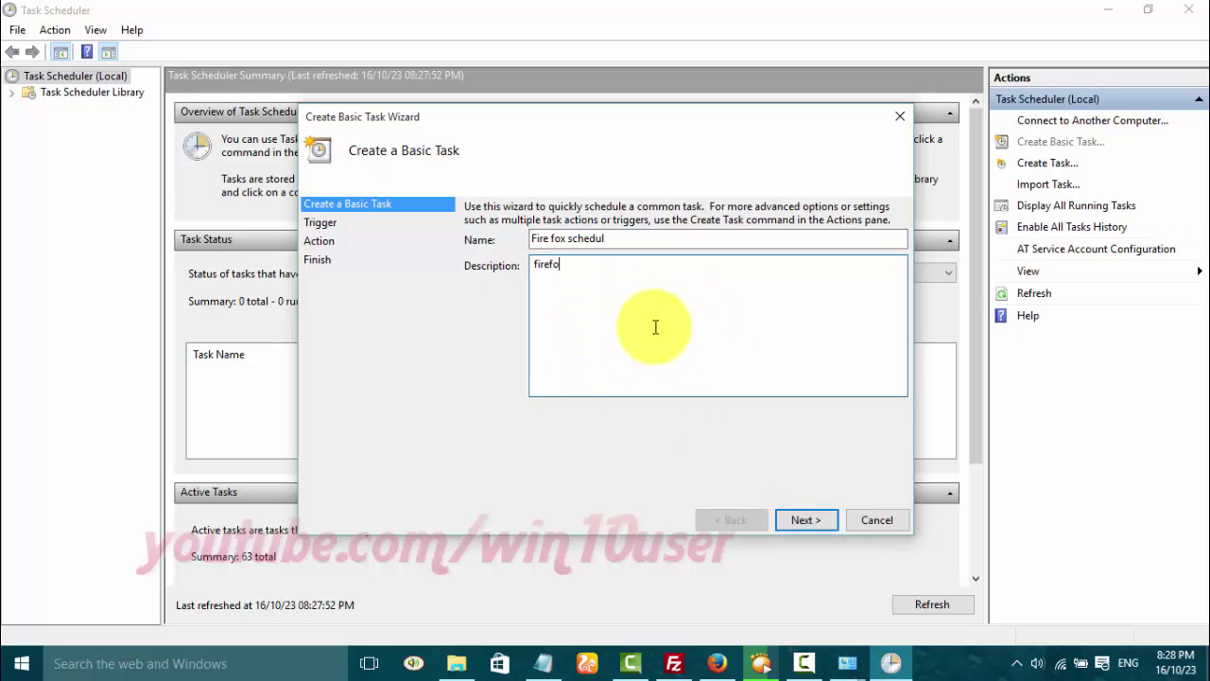
text(x internet)
click(806, 520)
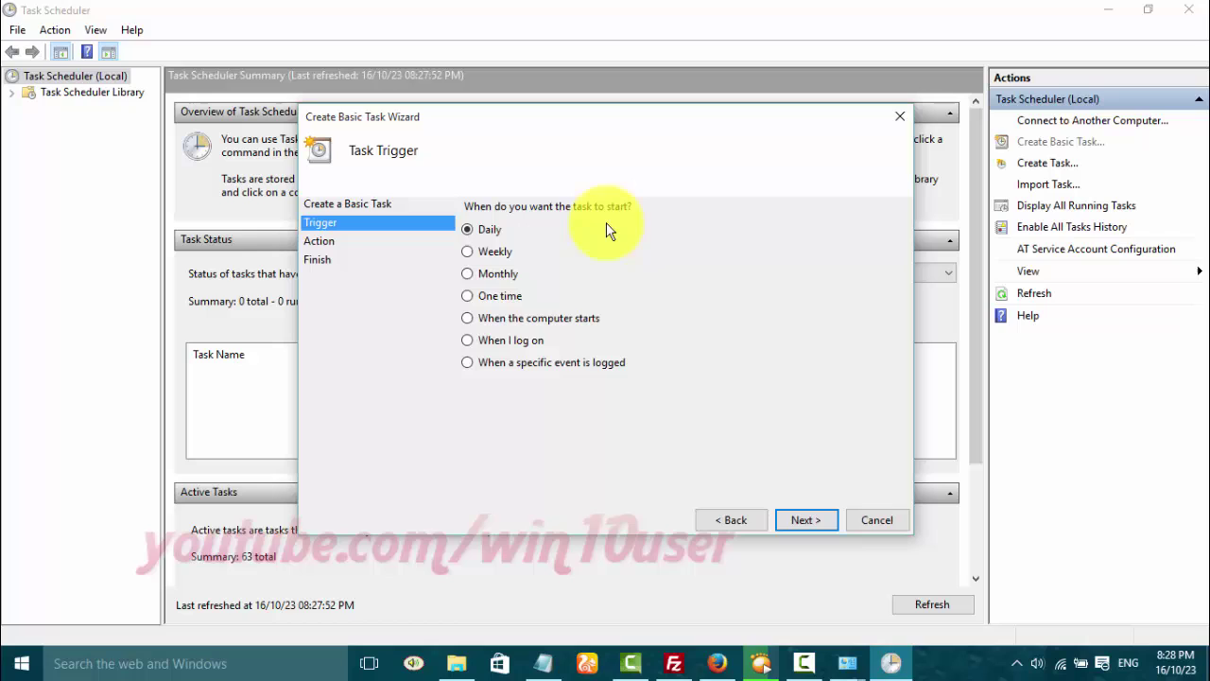
Step: Choose a Monthly trigger for the task and continue to its schedule settings
click(496, 296)
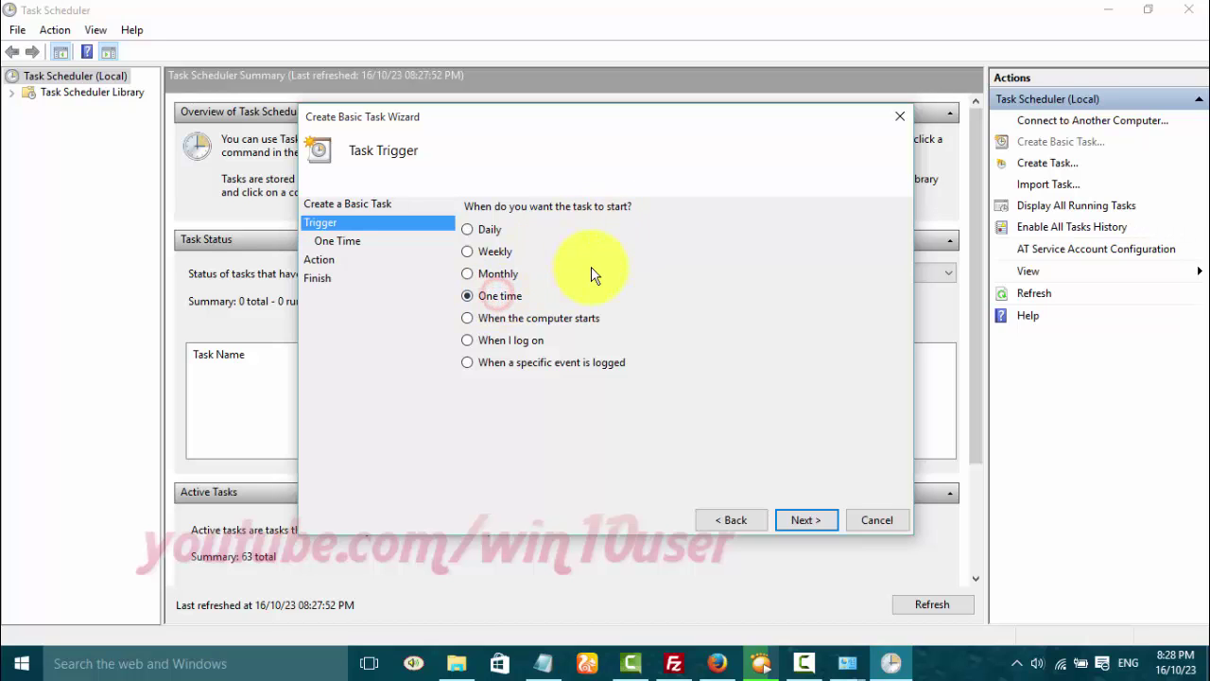
click(506, 273)
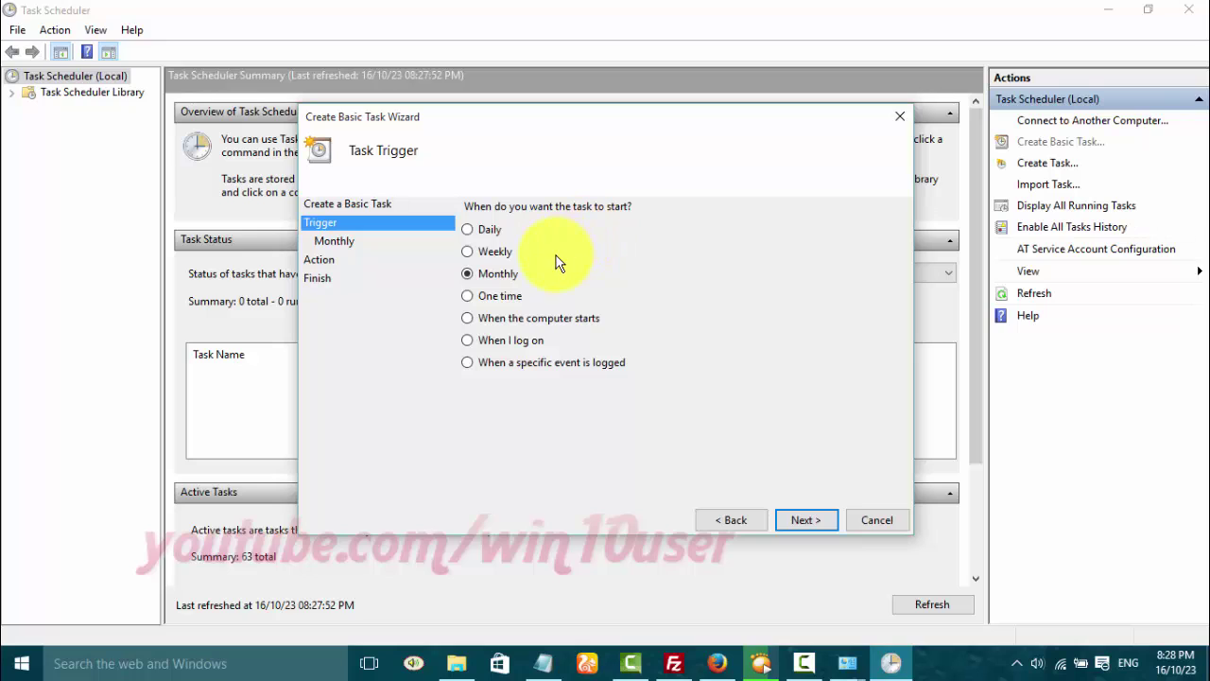
click(807, 527)
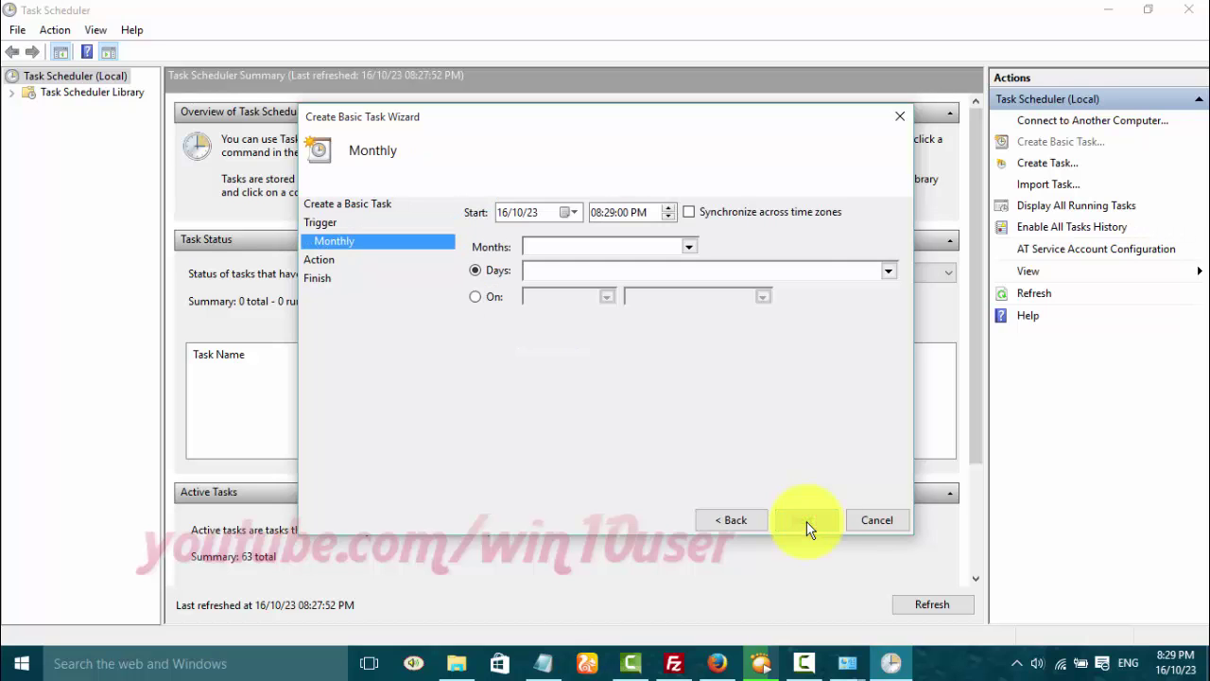
Step: Set the monthly trigger to January, day 7, and continue to the action step
click(691, 247)
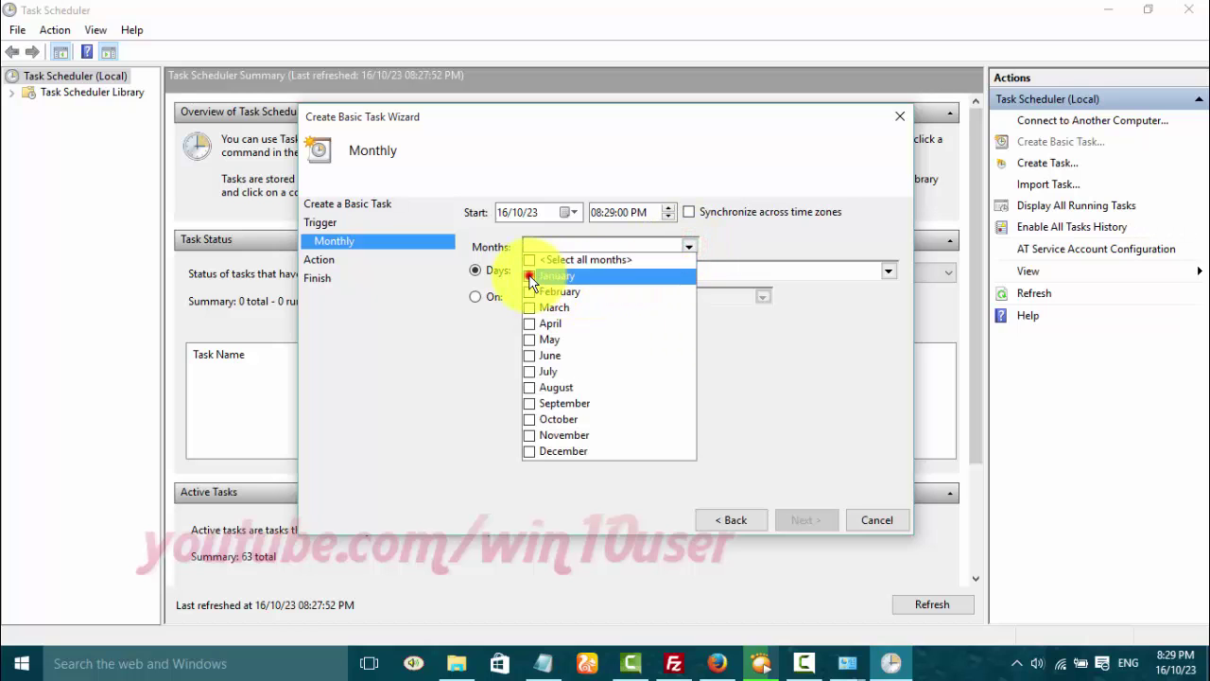
click(530, 275)
click(727, 246)
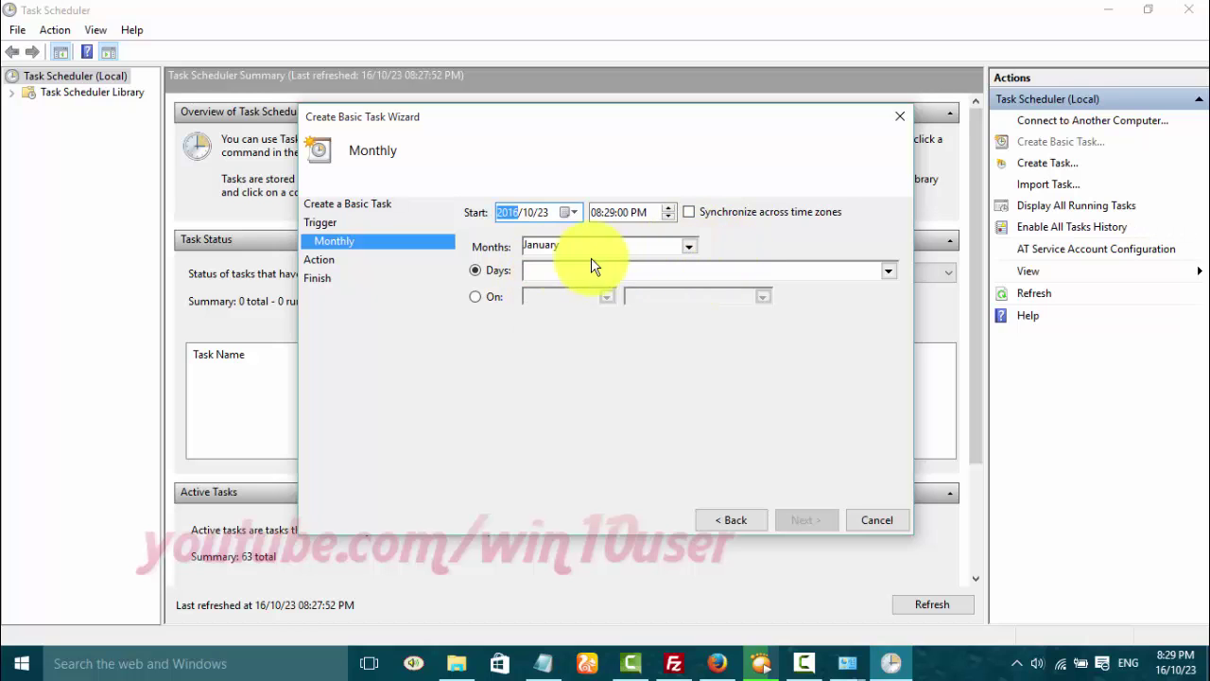
click(885, 271)
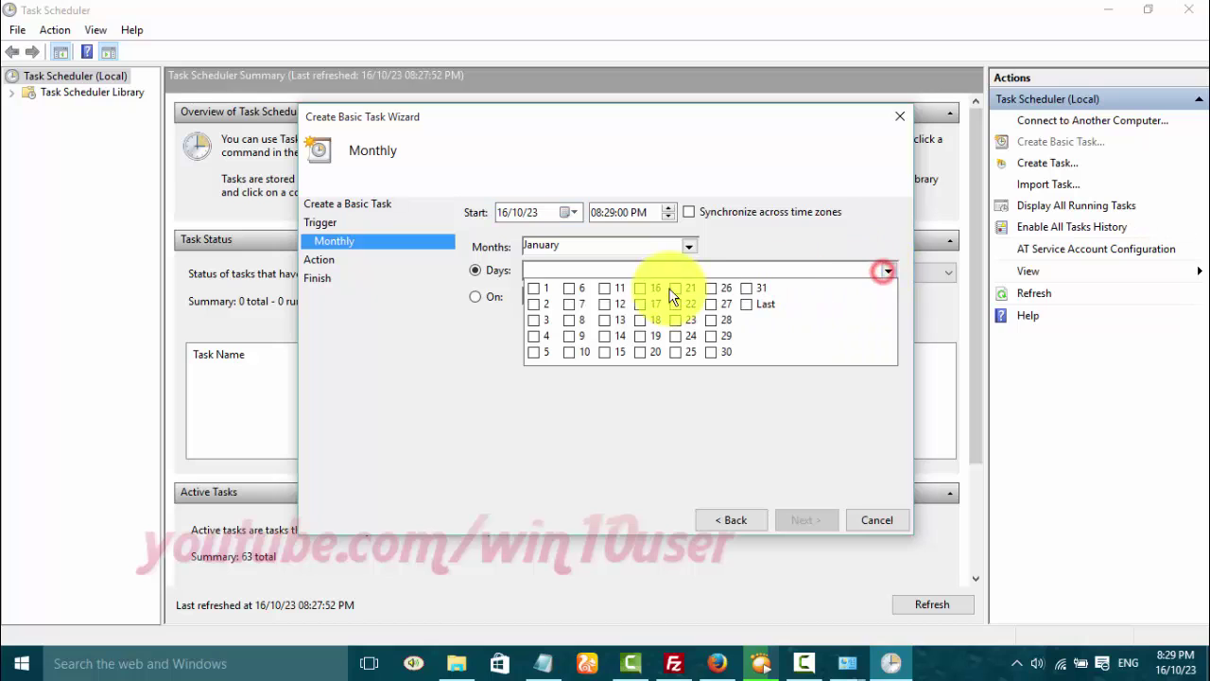
click(569, 304)
click(888, 271)
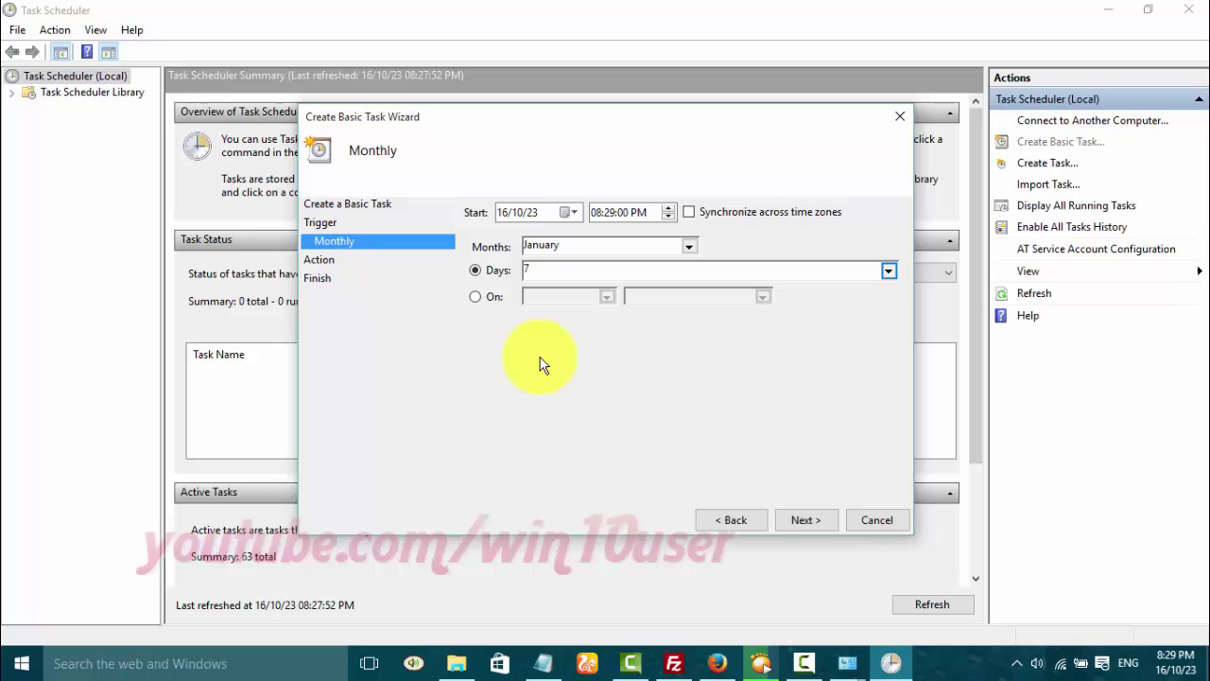
click(806, 519)
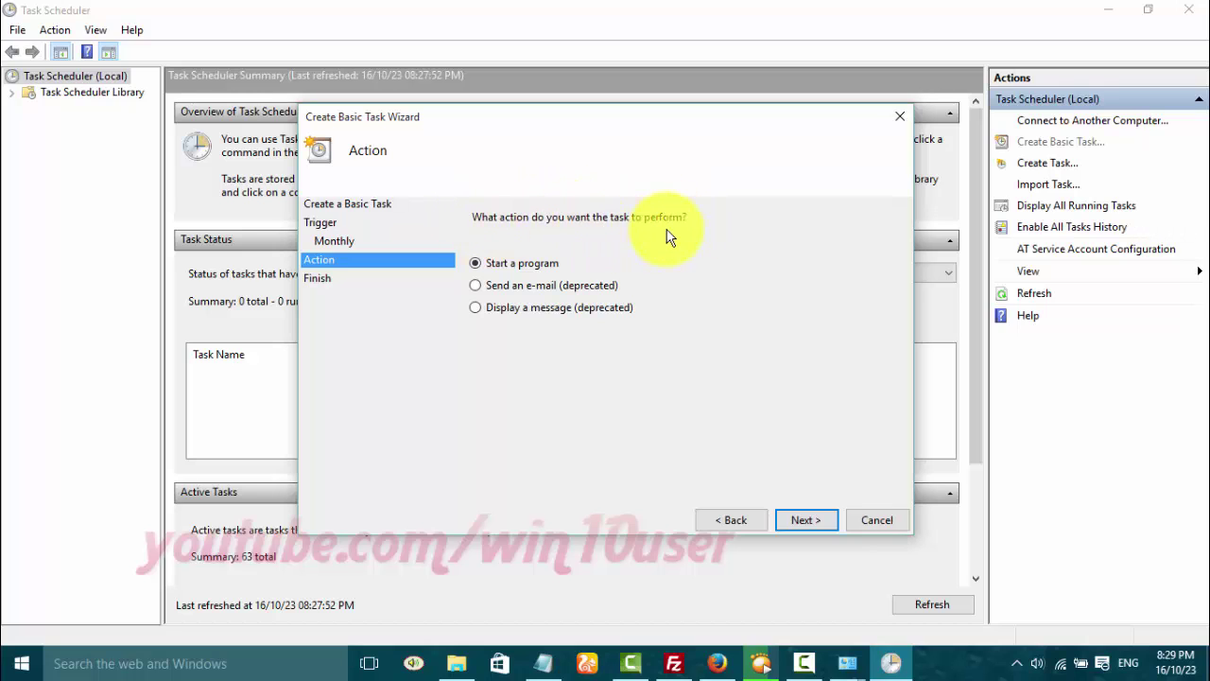
Step: Choose Start a program as the task's action and continue to the program page
click(476, 308)
click(477, 262)
click(806, 520)
click(800, 522)
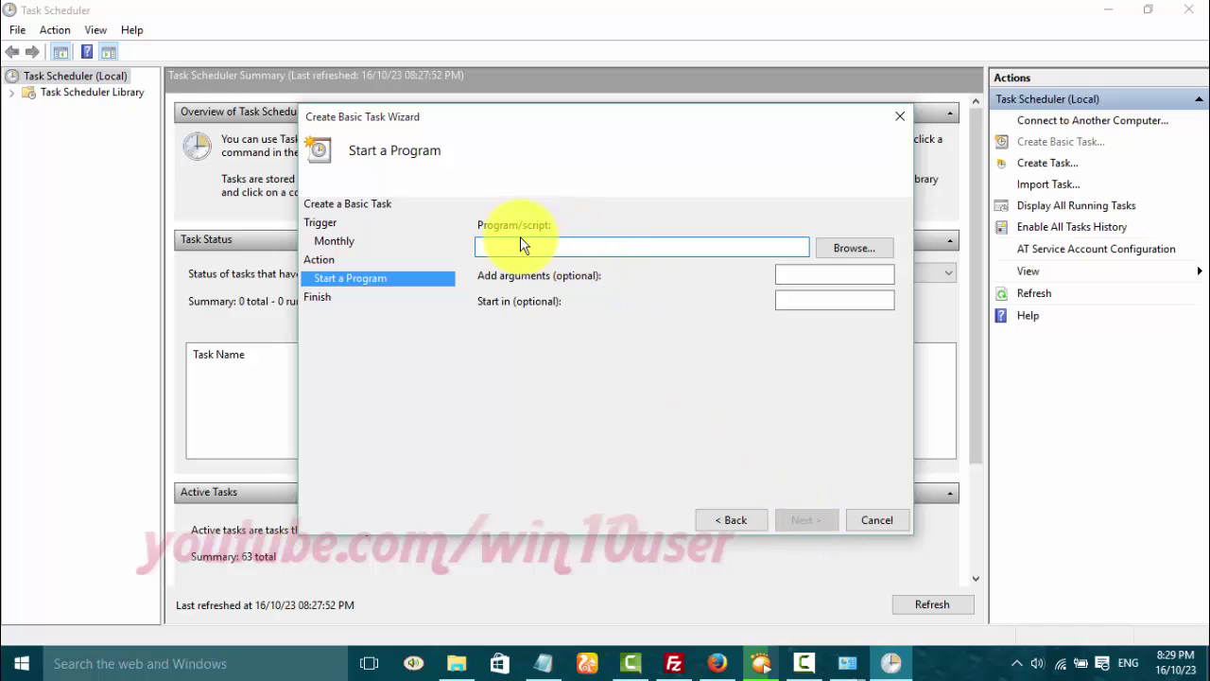
Step: Browse to firefox.exe in the Mozilla Firefox folder and set it as the program
click(837, 249)
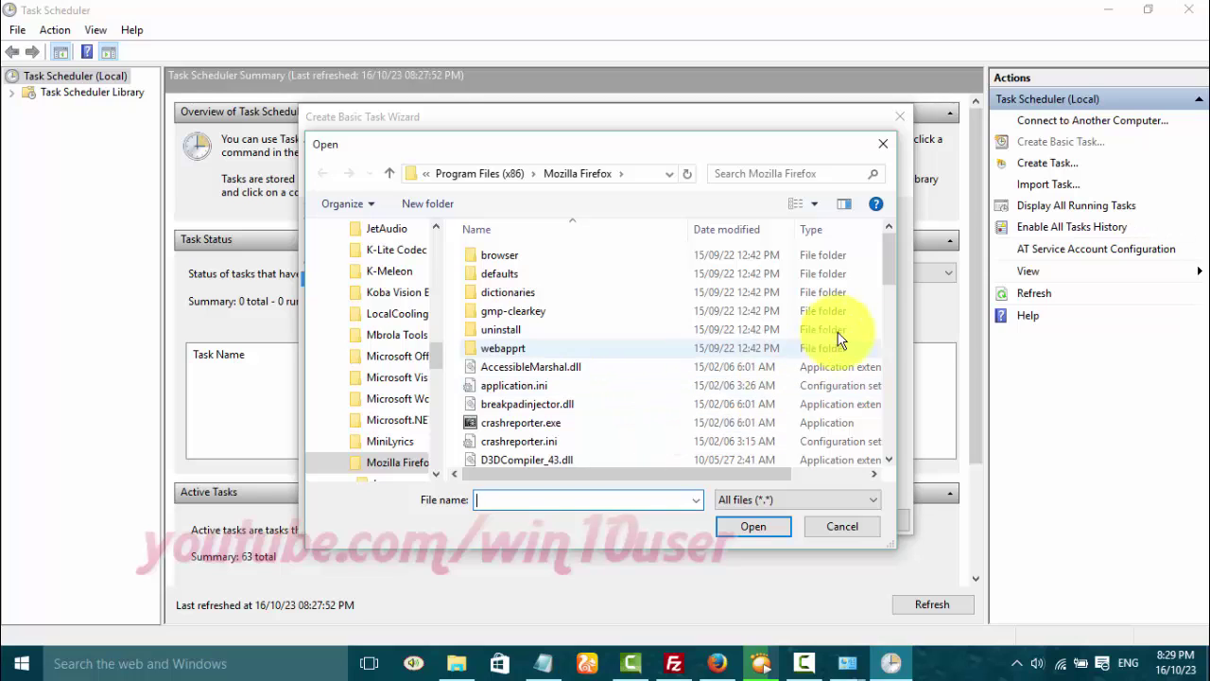
drag(887, 275, 890, 313)
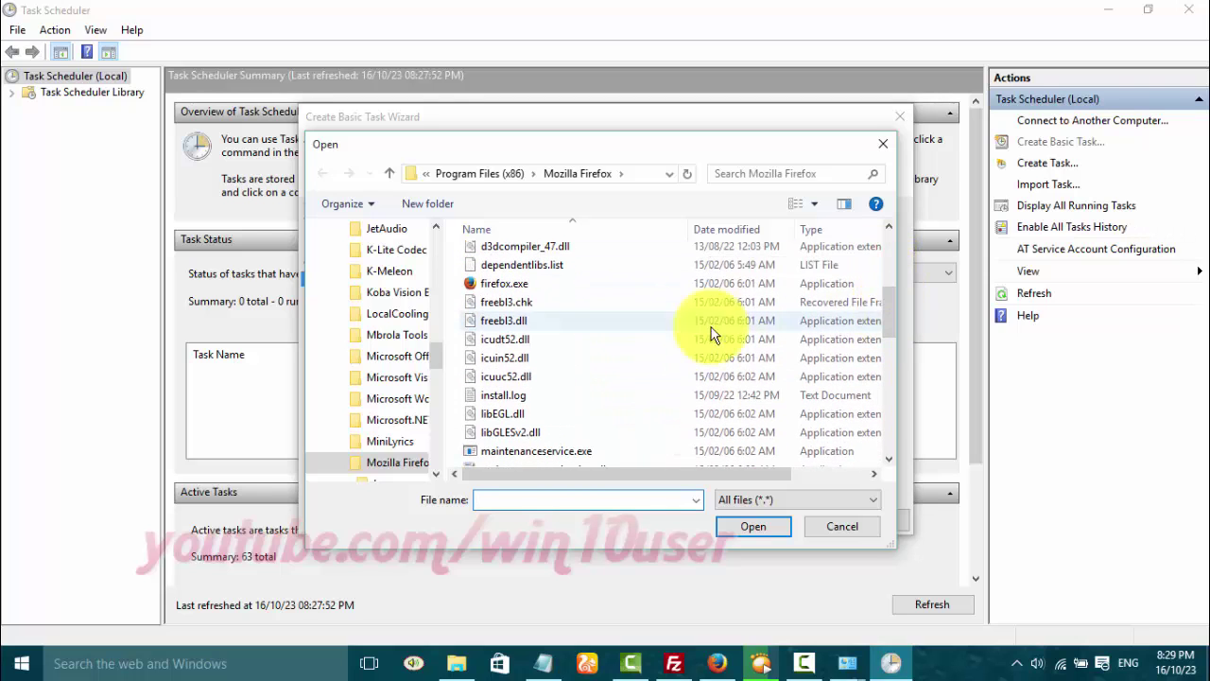
click(515, 284)
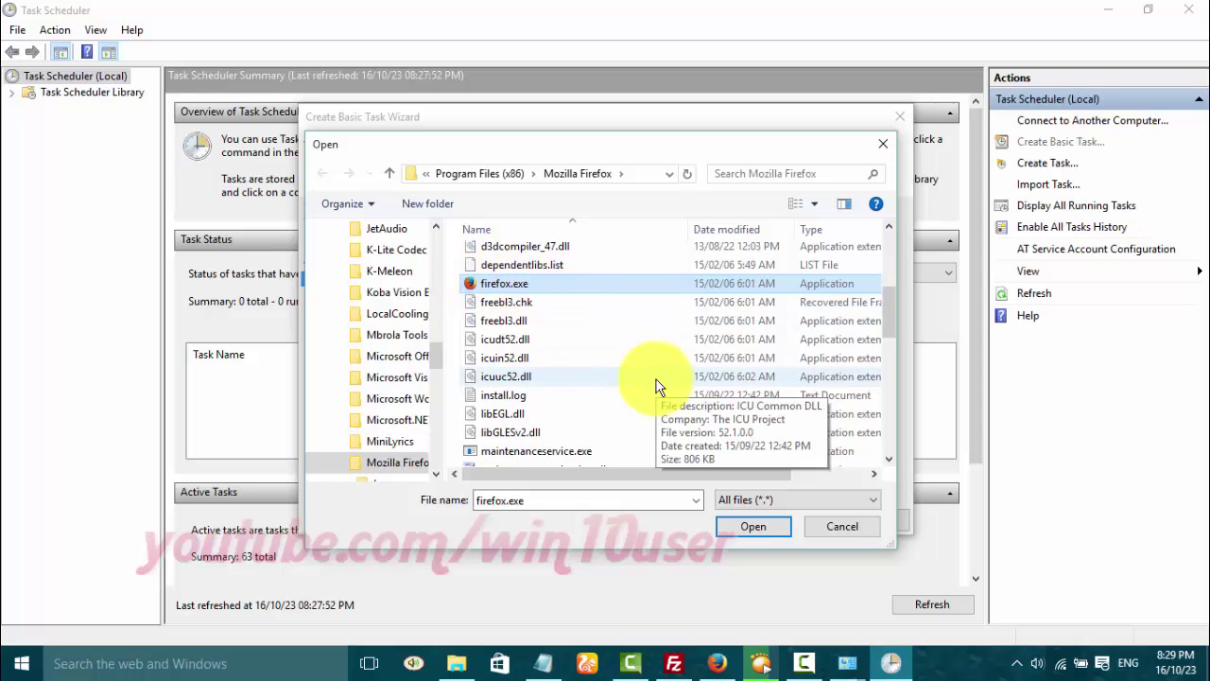
click(757, 528)
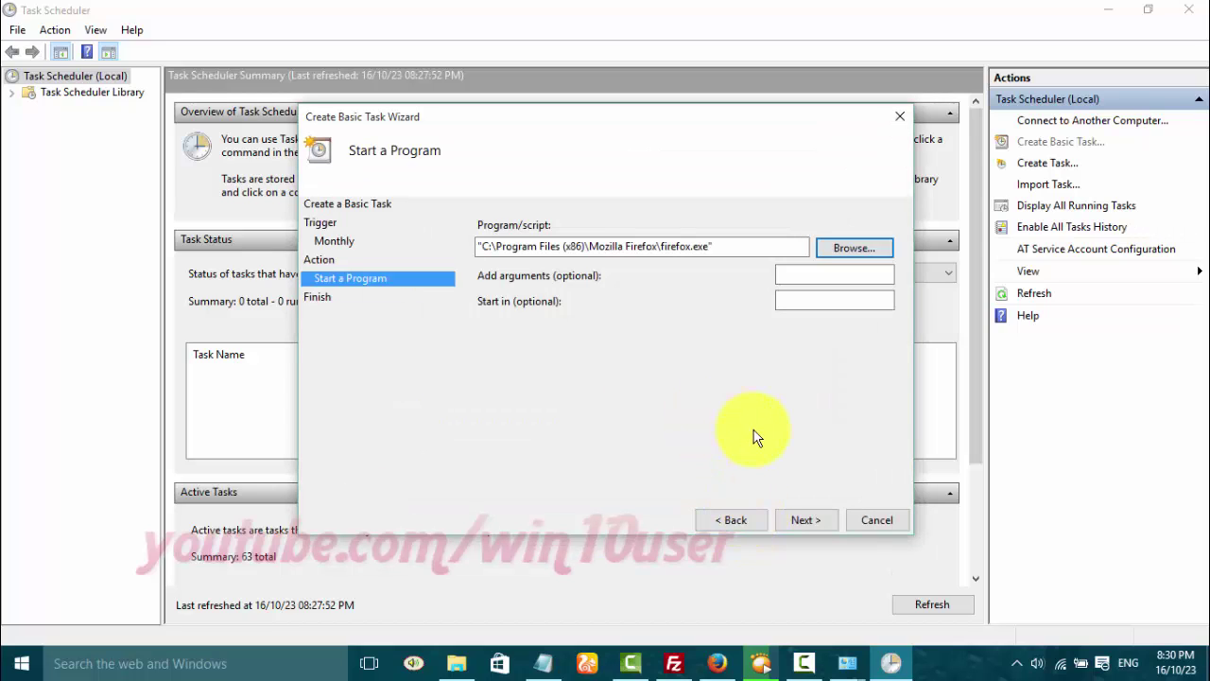
Step: Review the summary and finish, bringing Task Scheduler to 64 active tasks
click(803, 519)
click(803, 520)
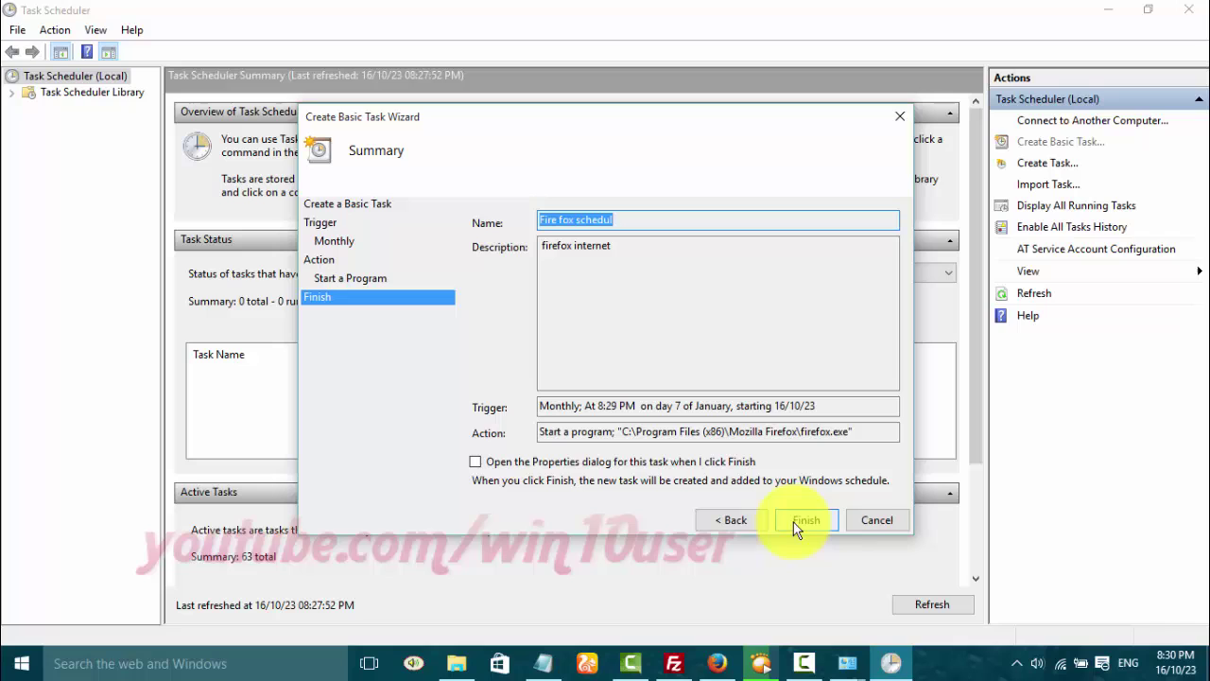
click(801, 520)
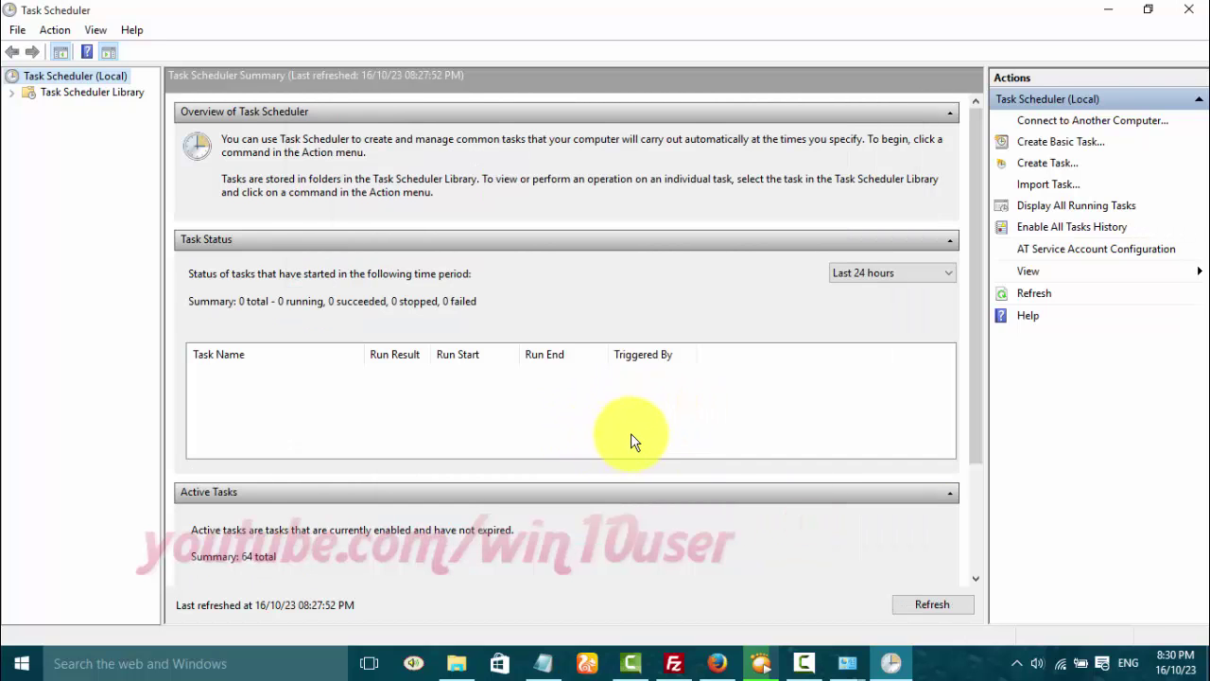
Step: Select the 'Fire fox schedul' task in the Task Scheduler Library to review its monthly 8:29 PM trigger
click(60, 95)
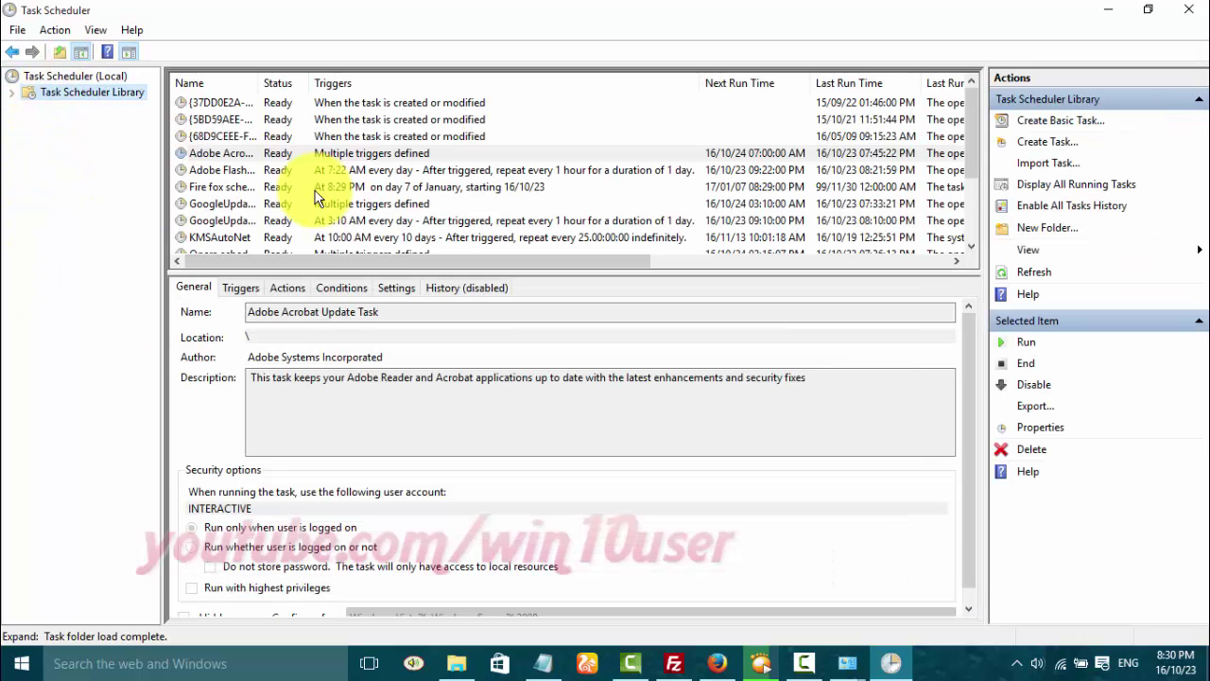
click(264, 187)
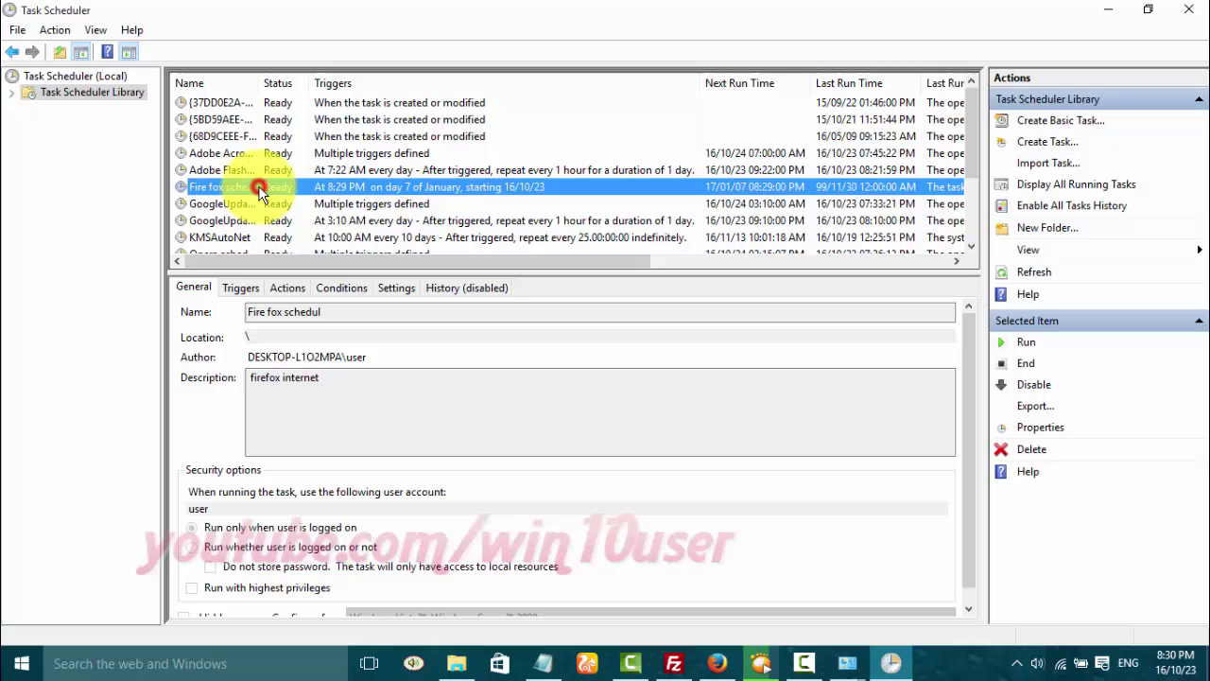